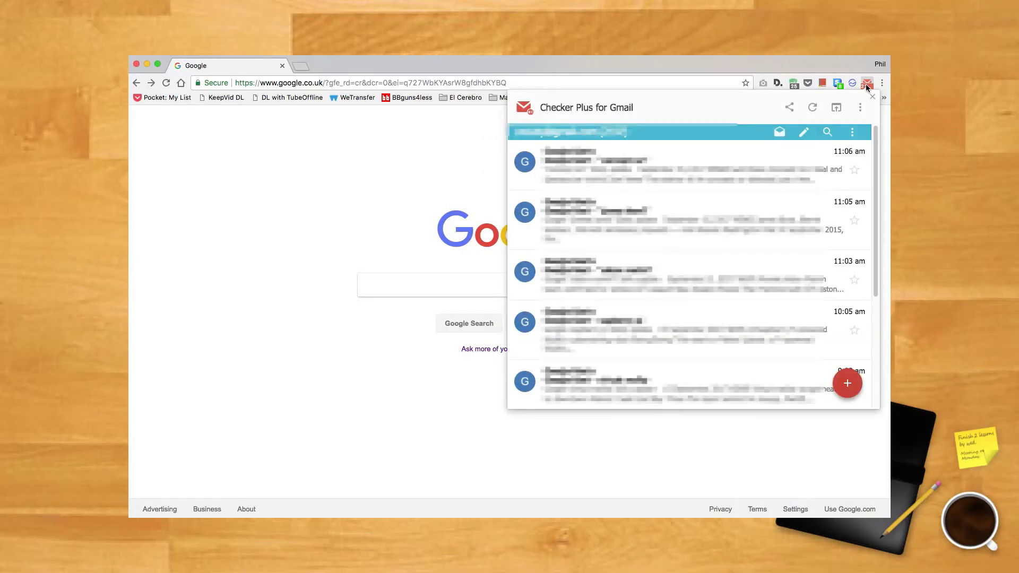
- Close Checker Plus, then preview and close the Data Saver, HTTPS Everywhere and Dictionary popups
click(867, 85)
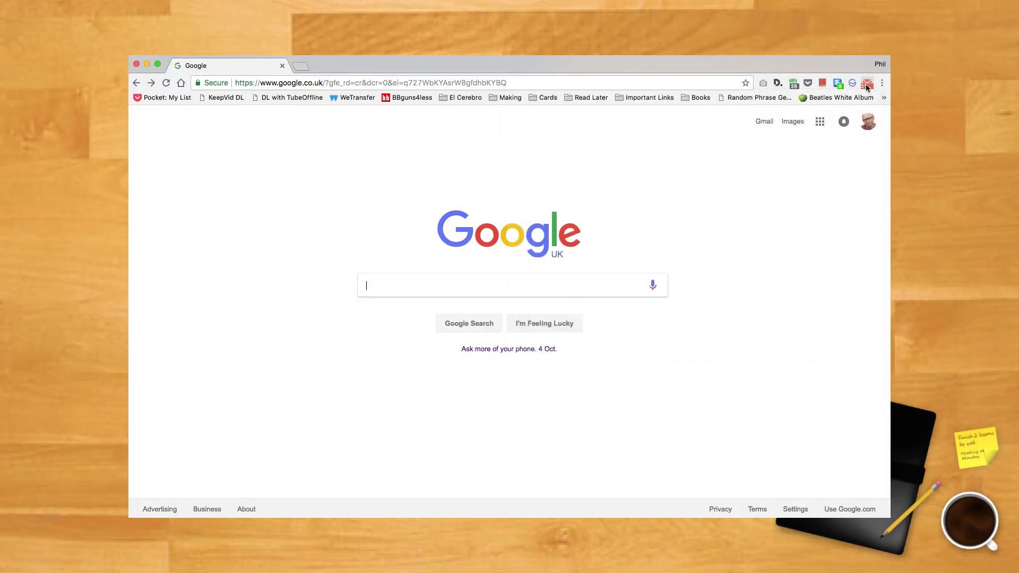
click(852, 83)
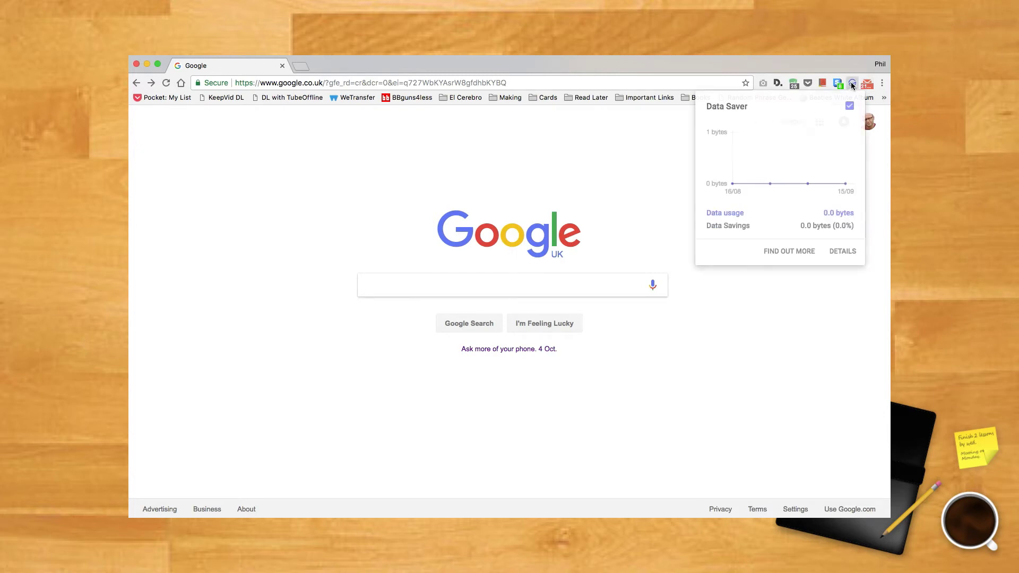
click(852, 84)
click(837, 83)
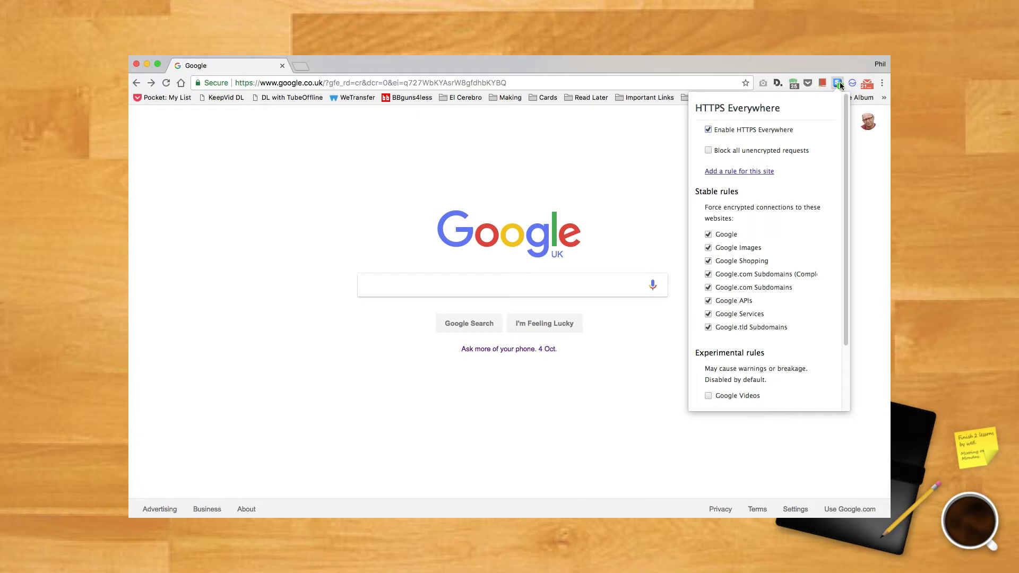
click(838, 83)
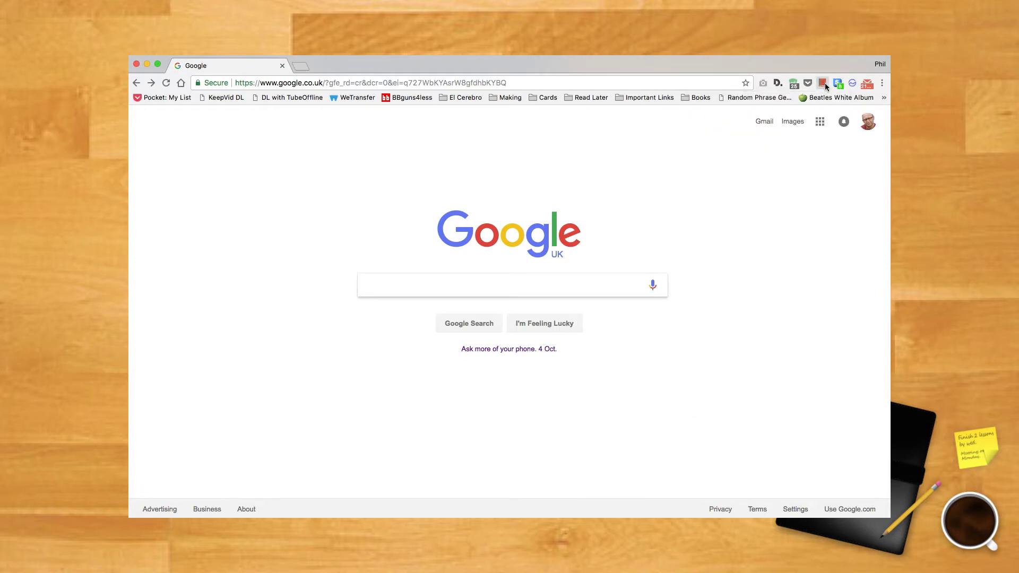
click(824, 83)
click(824, 84)
- Save the Google page to Pocket, check the Adguard and Disconnect popups, and close them
click(808, 84)
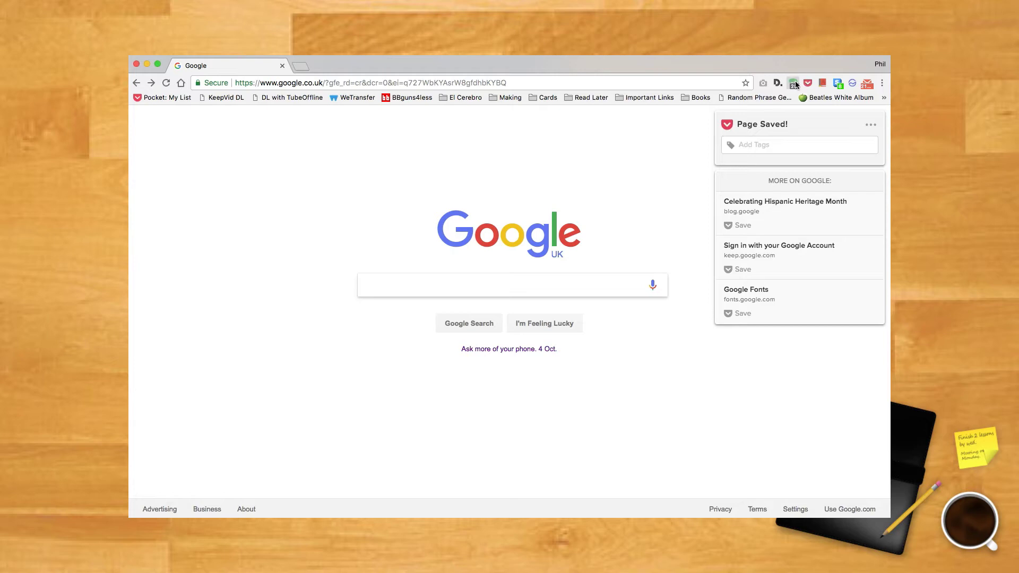
click(794, 84)
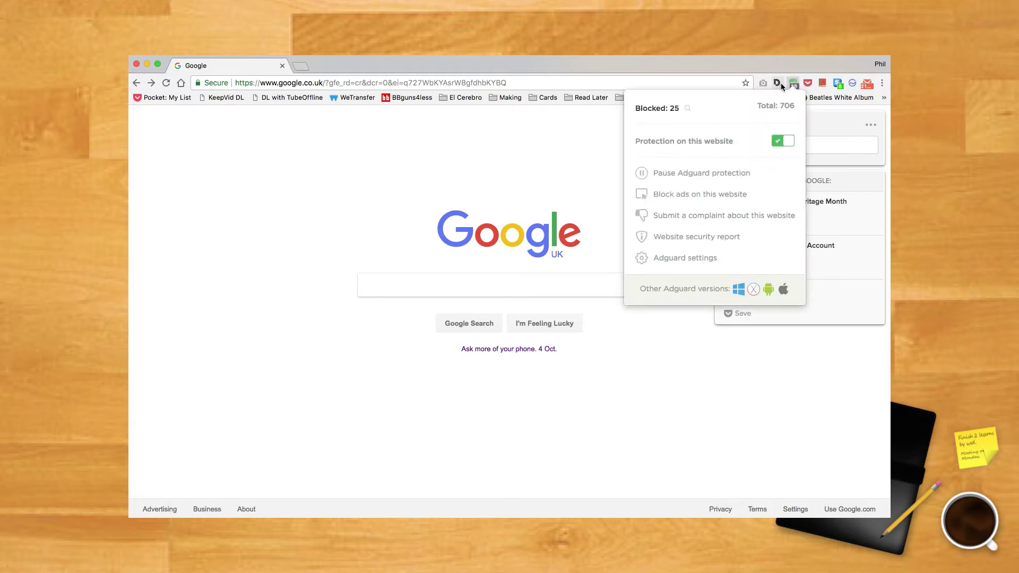
click(781, 84)
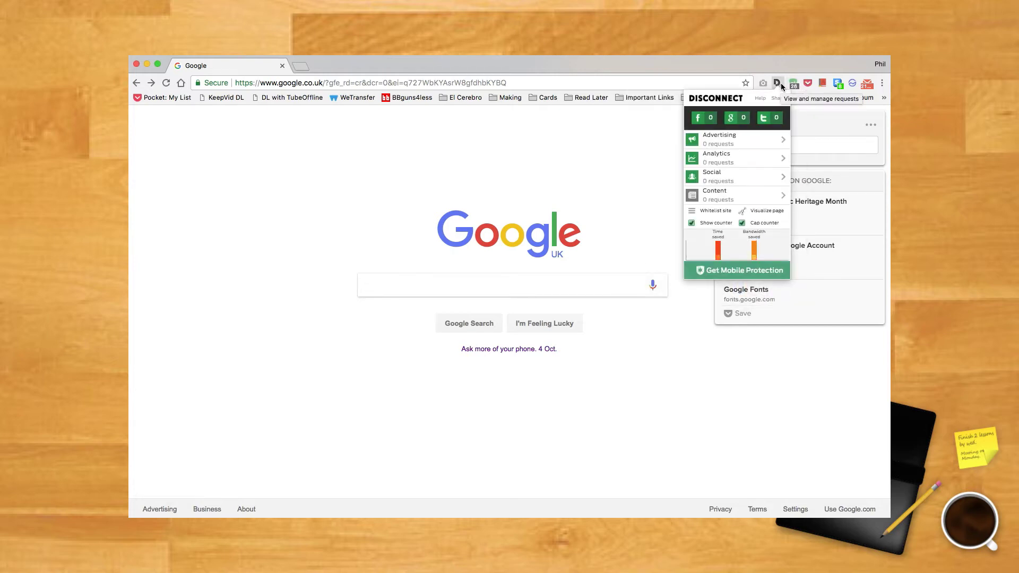
click(778, 83)
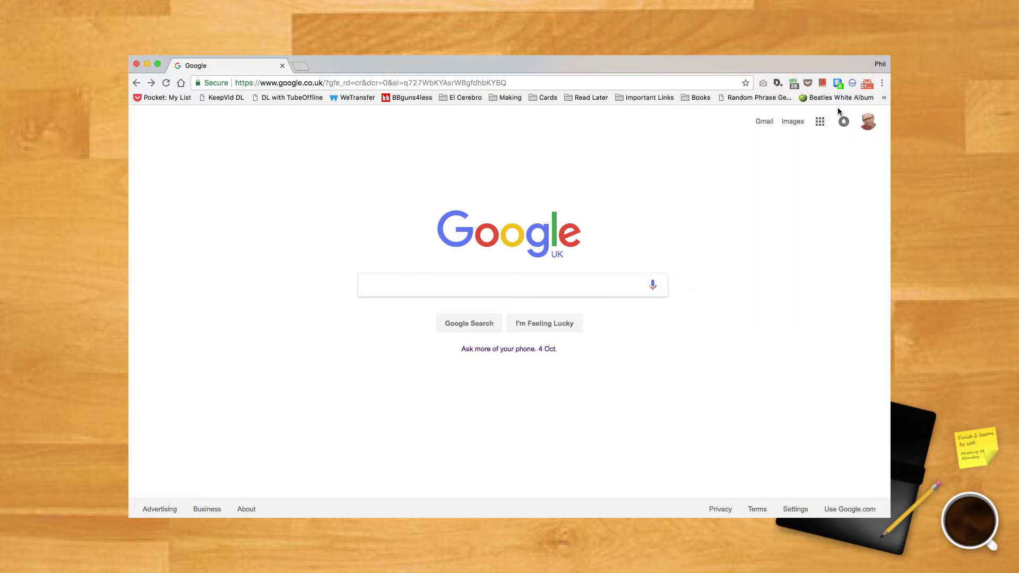
- Open the Extensions page via More Tools in Chrome's menu and scroll to the list's bottom
click(882, 83)
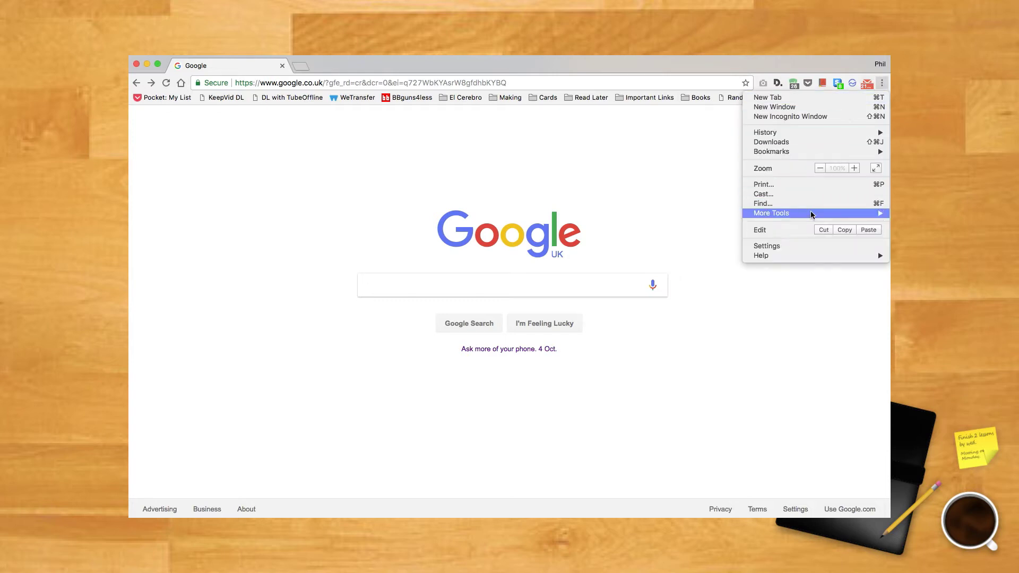
mouse_move(809, 212)
click(692, 240)
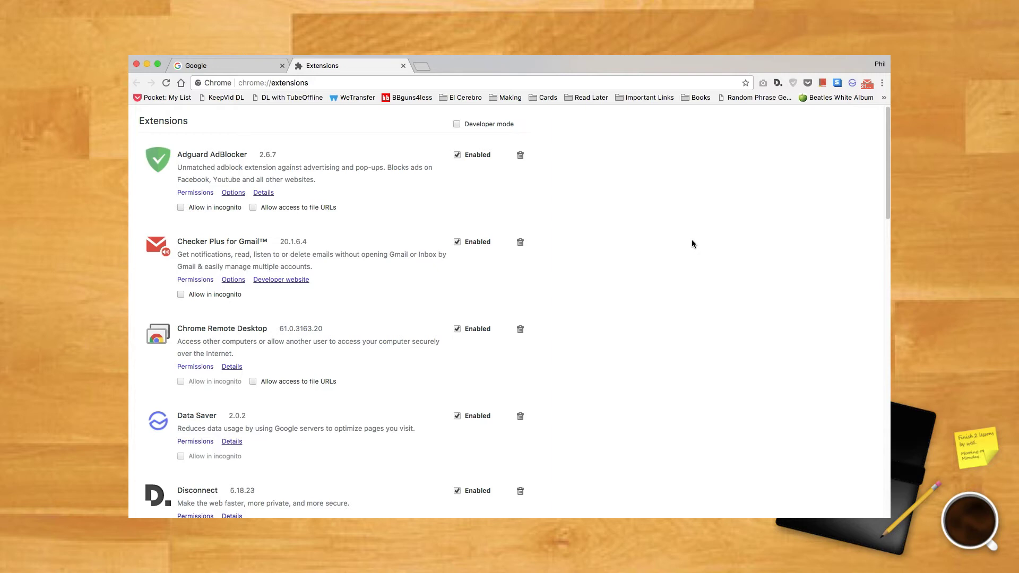
scroll(615, 233, down, 10)
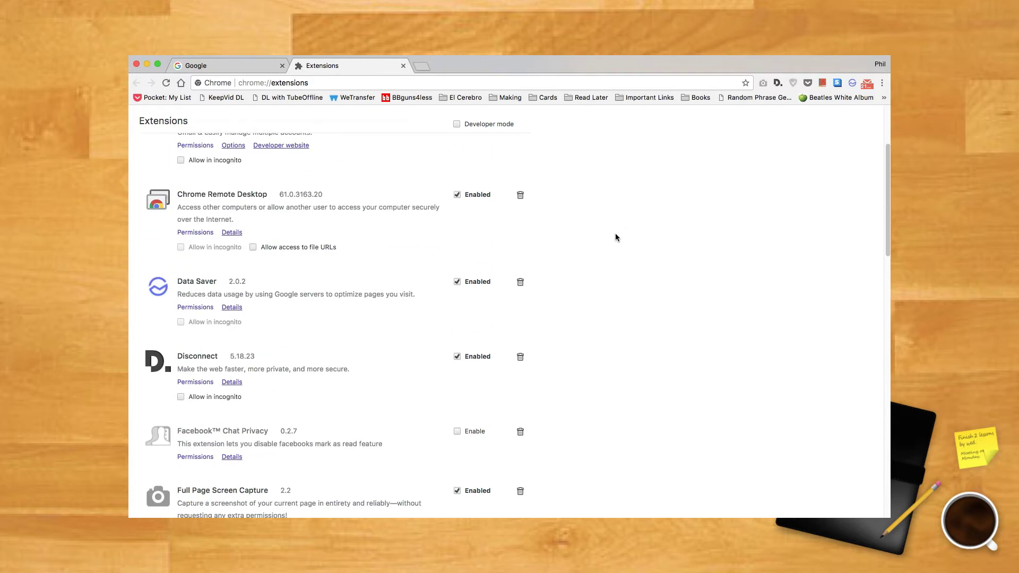
scroll(615, 235, down, 12)
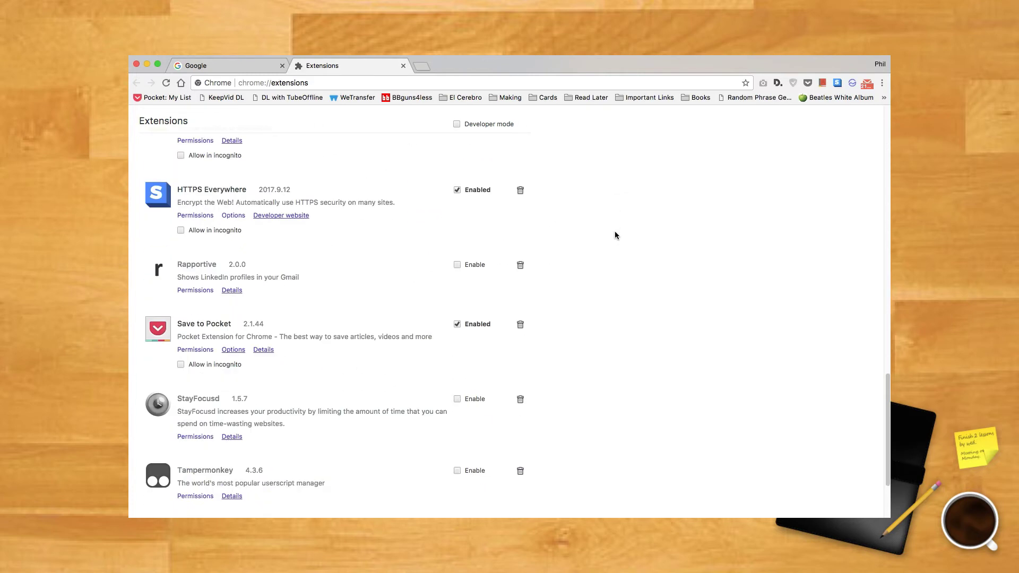
scroll(615, 233, up, 14)
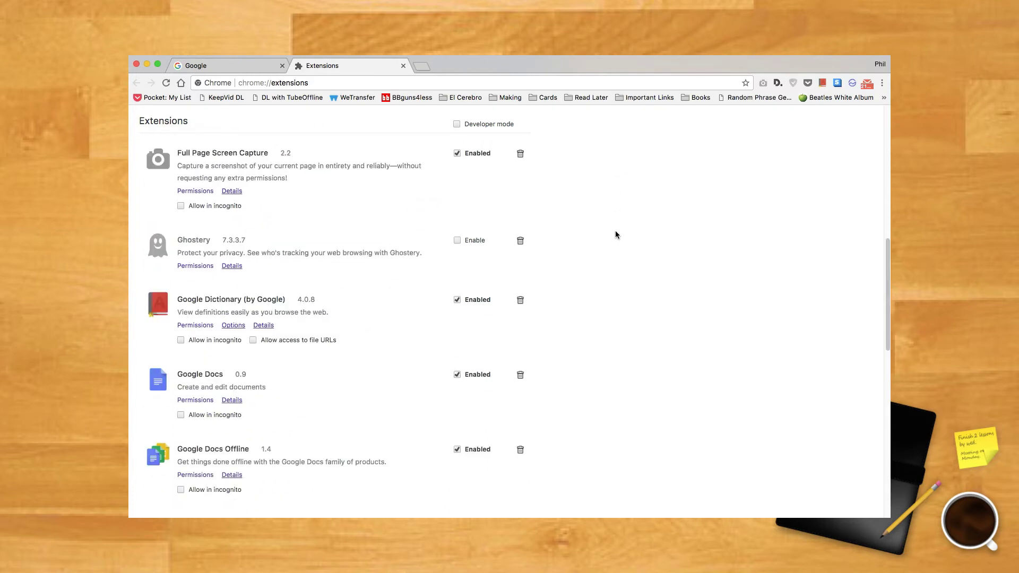
scroll(614, 233, down, 14)
scroll(614, 233, down, 2)
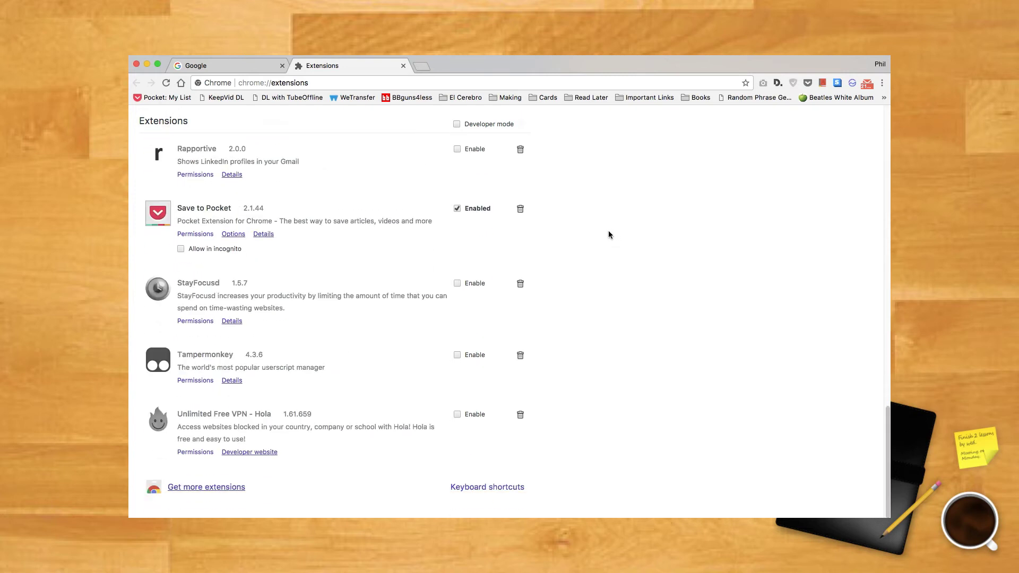
- Open the extension Keyboard shortcuts dialog, cancel an Adguard shortcut, and select the Data Saver field
click(501, 489)
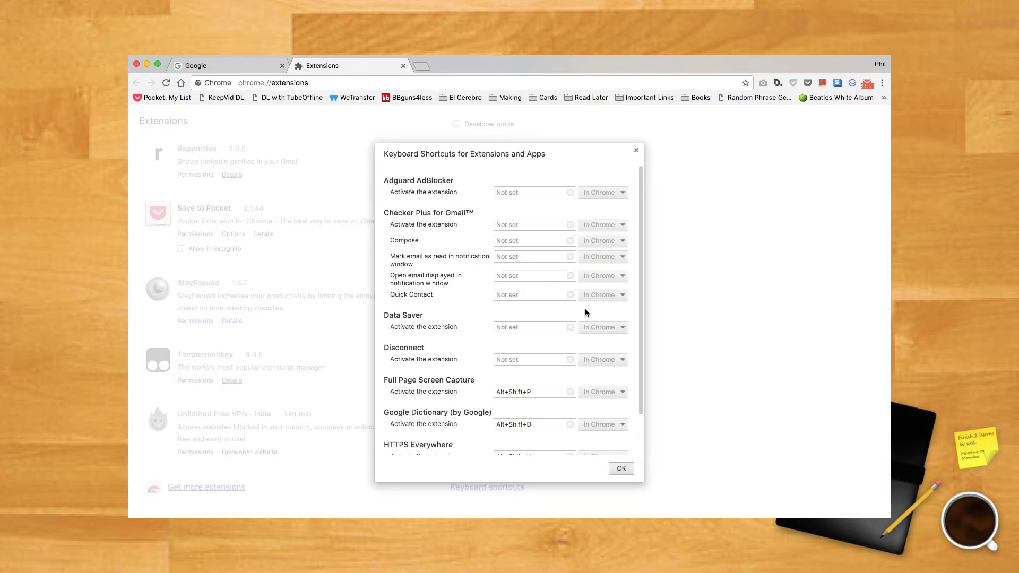
click(533, 193)
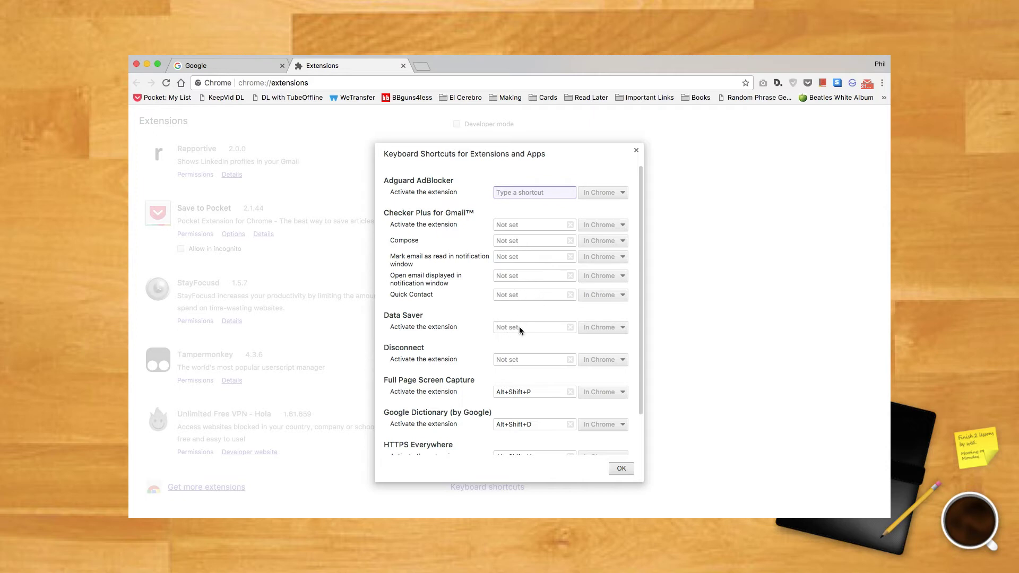
click(470, 313)
scroll(477, 305, down, 2)
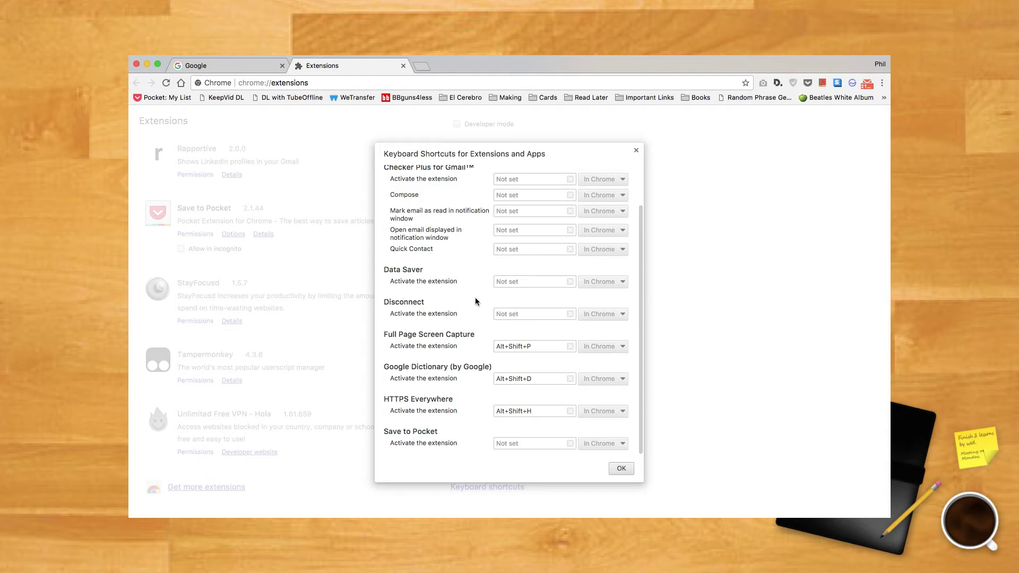
scroll(476, 302, up, 2)
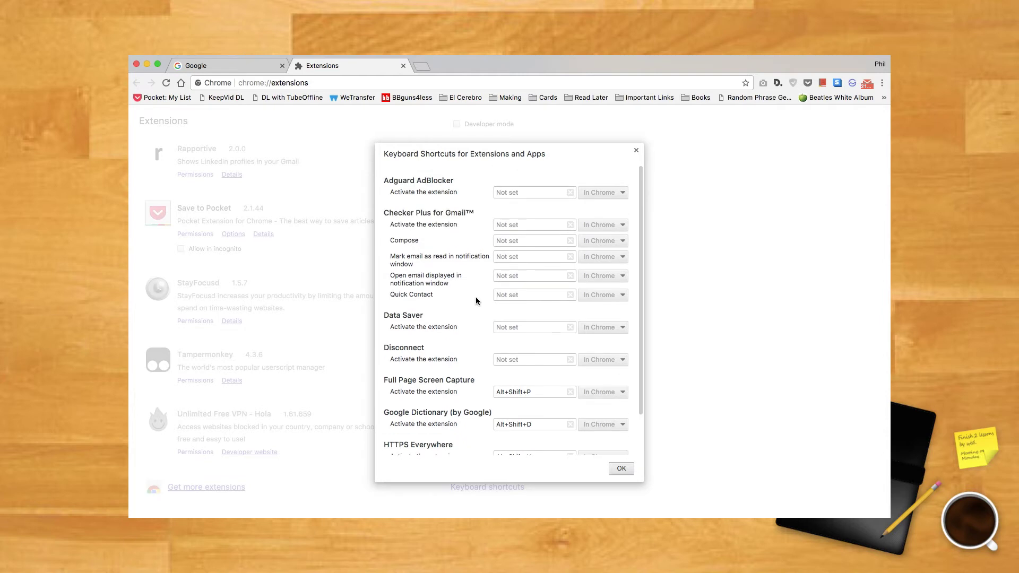
scroll(476, 301, down, 1)
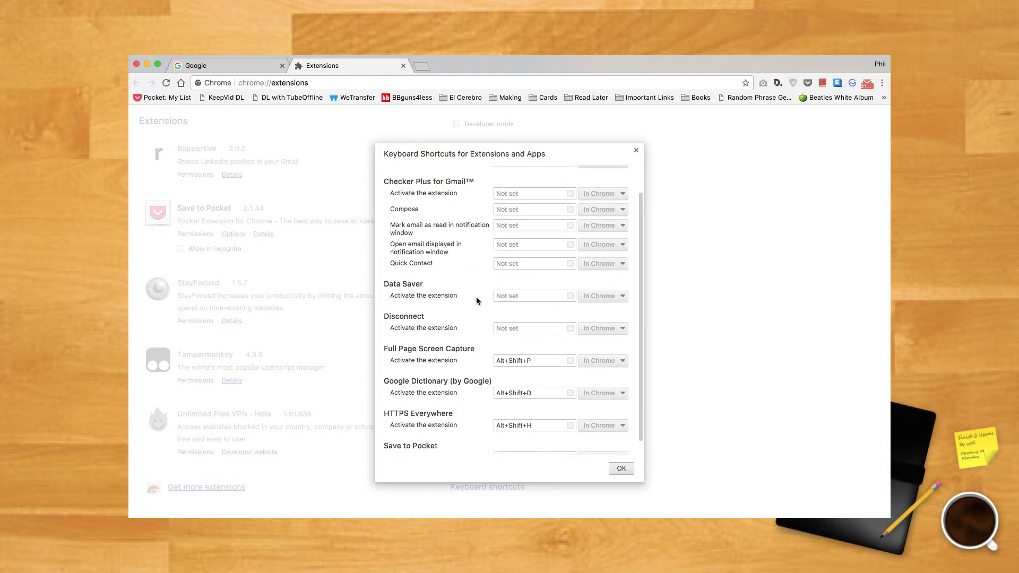
click(520, 298)
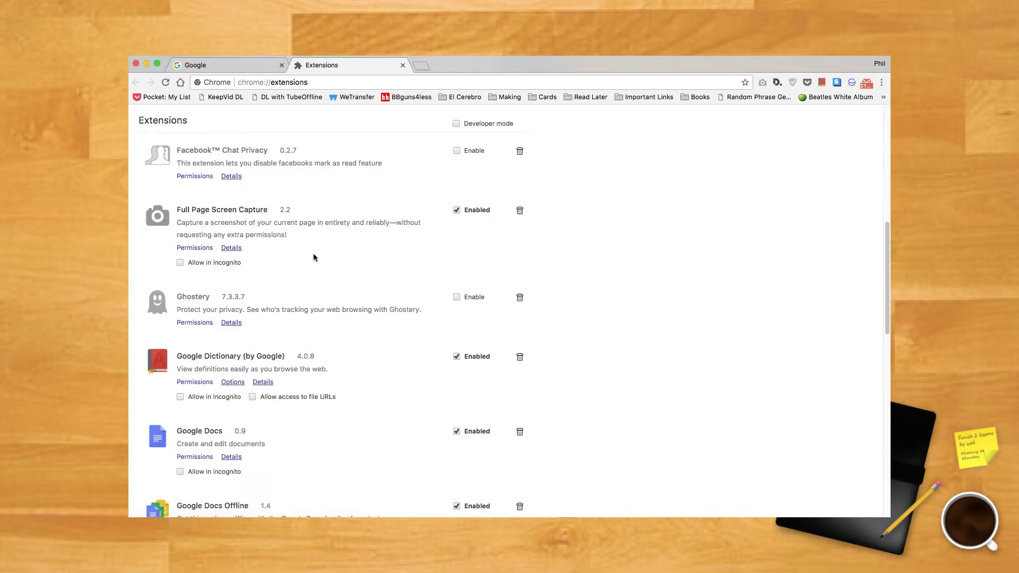
- Open the Full Page Screen Capture store listing and scroll through its details
click(237, 252)
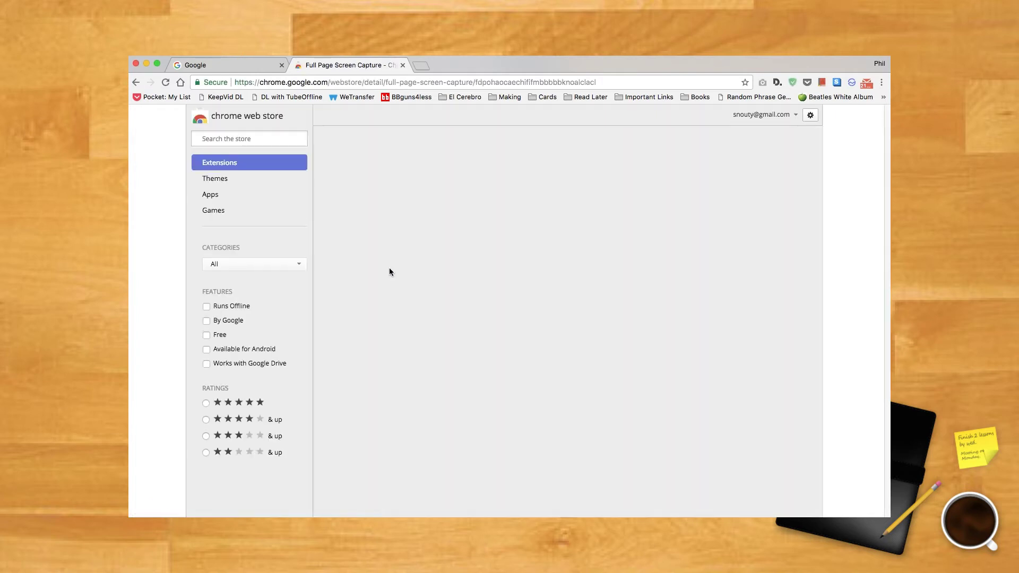
scroll(713, 327, down, 10)
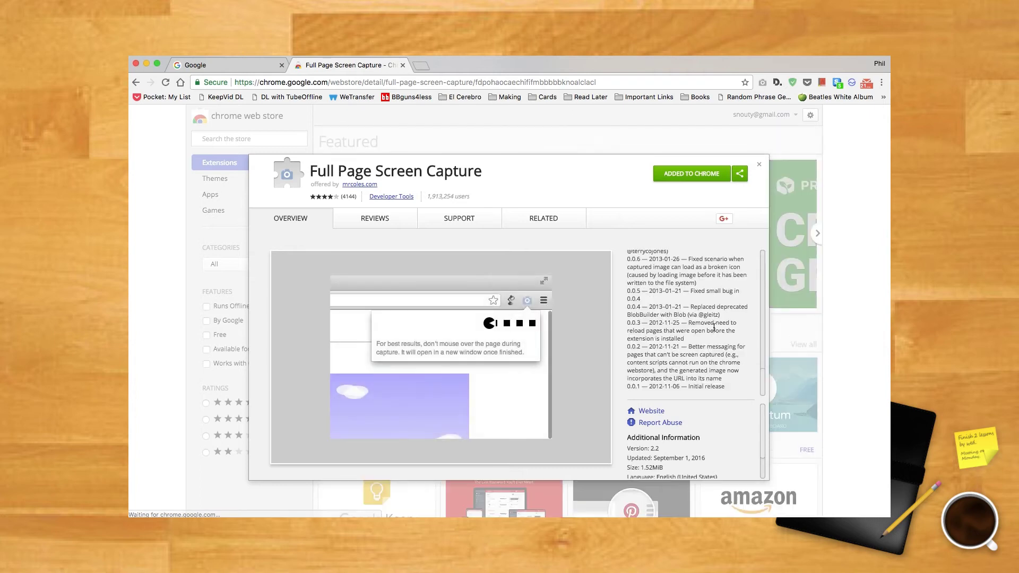
scroll(711, 404, down, 2)
scroll(718, 417, up, 1)
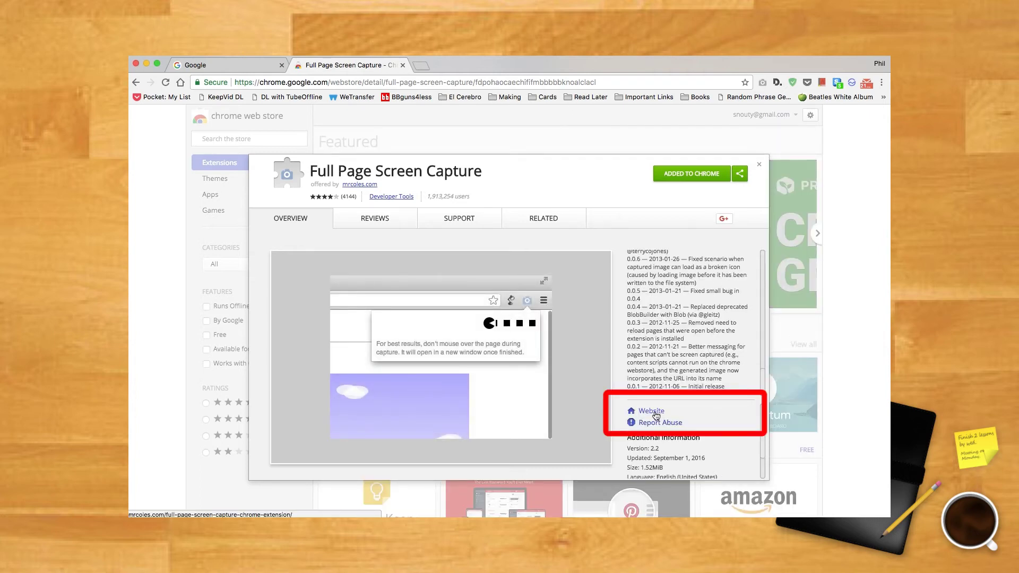
scroll(684, 422, down, 1)
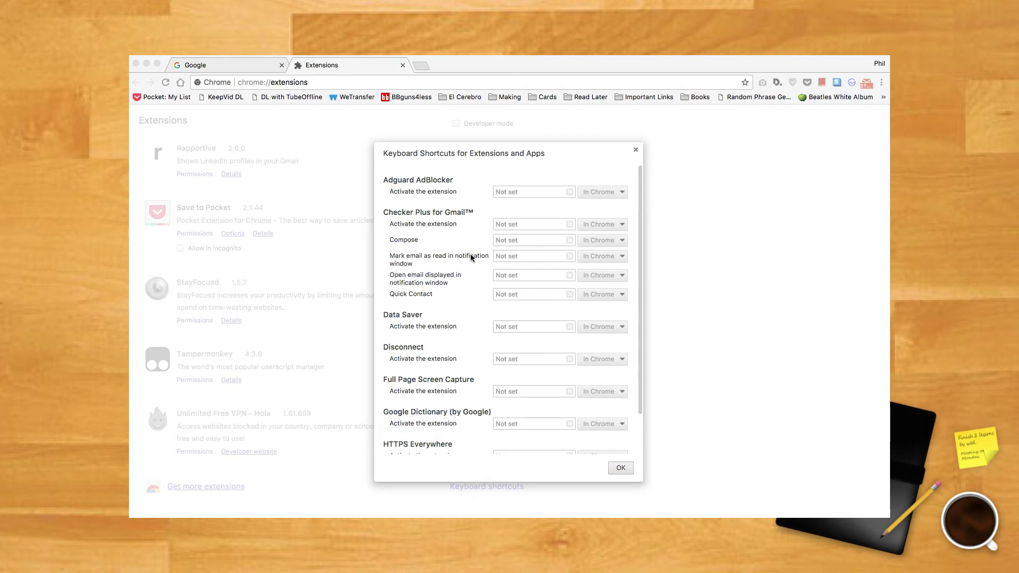
- Give Checker Plus's Compose action Ctrl+N and its activation action Ctrl+A
scroll(472, 256, down, 2)
scroll(471, 256, up, 2)
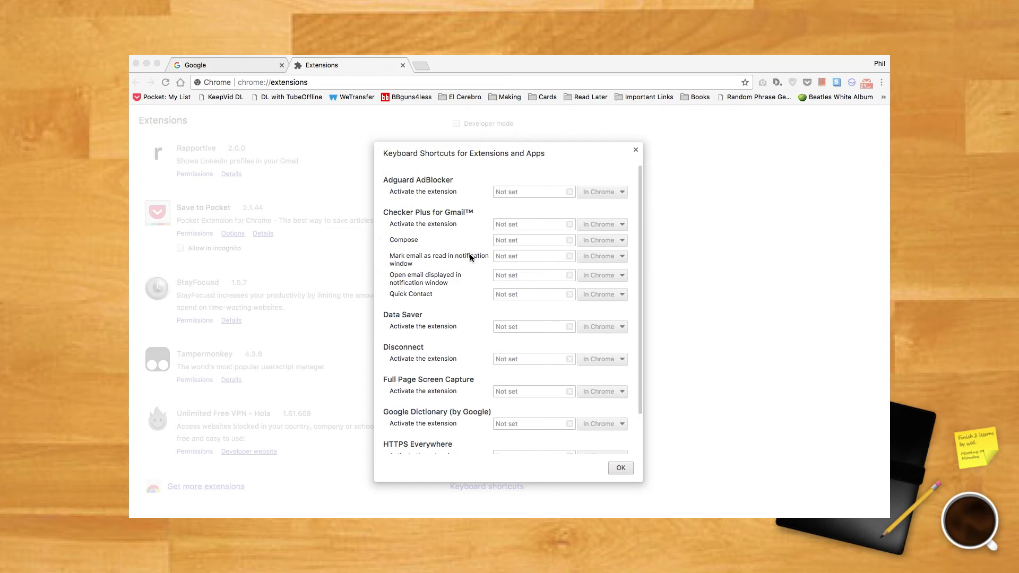
click(519, 225)
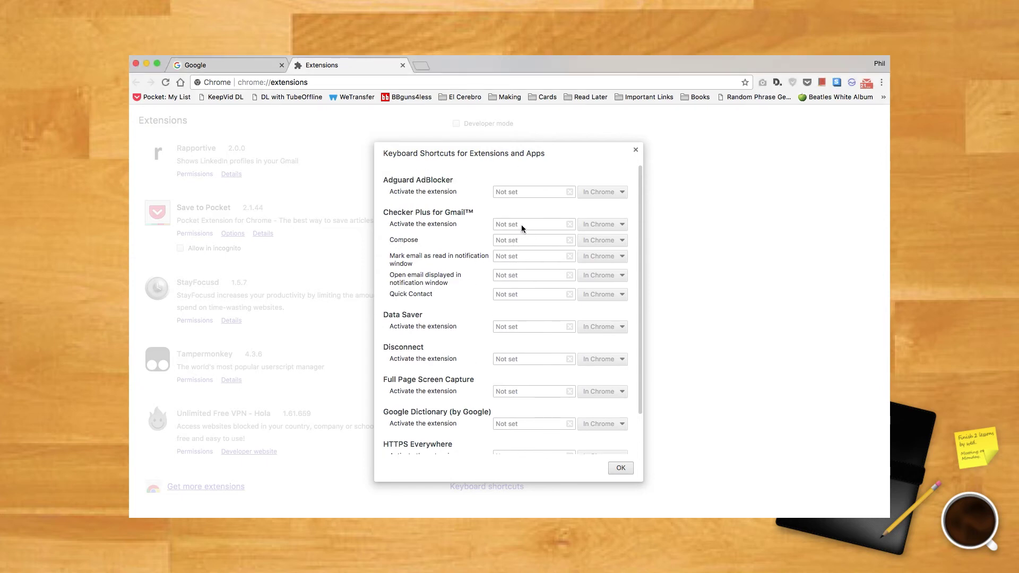
click(519, 224)
click(523, 241)
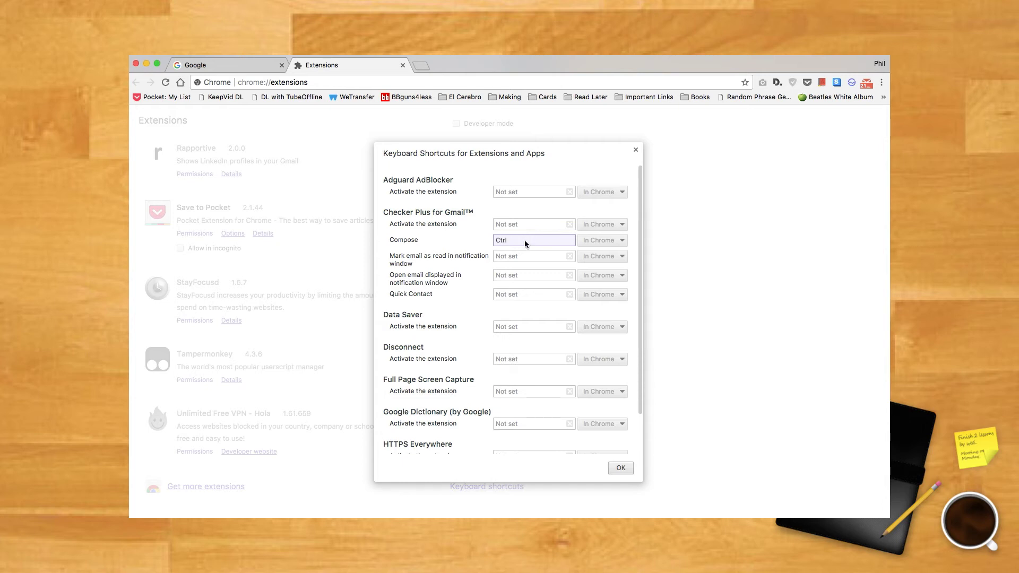
key(ctrl+n)
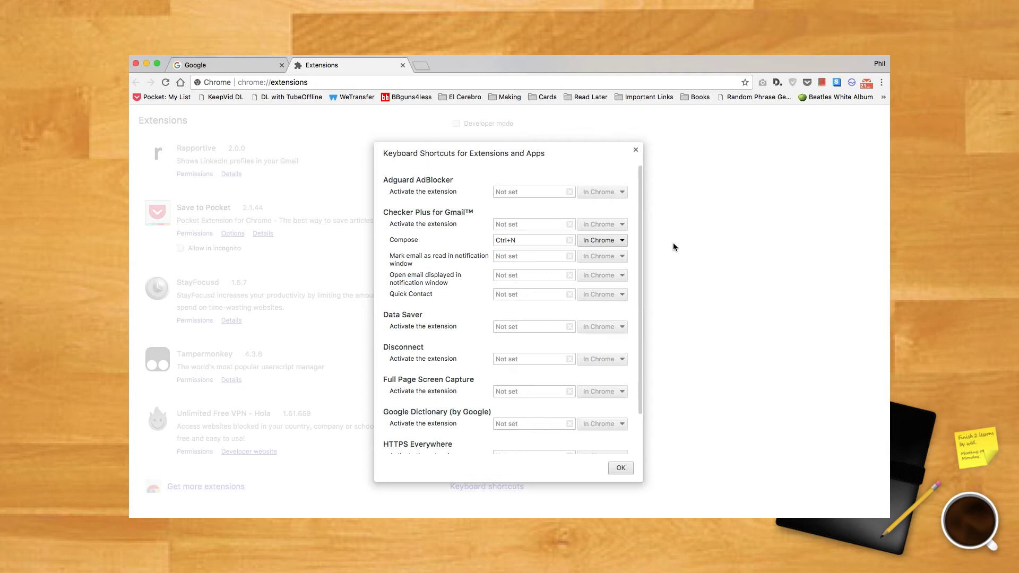
click(530, 225)
key(ctrl+a)
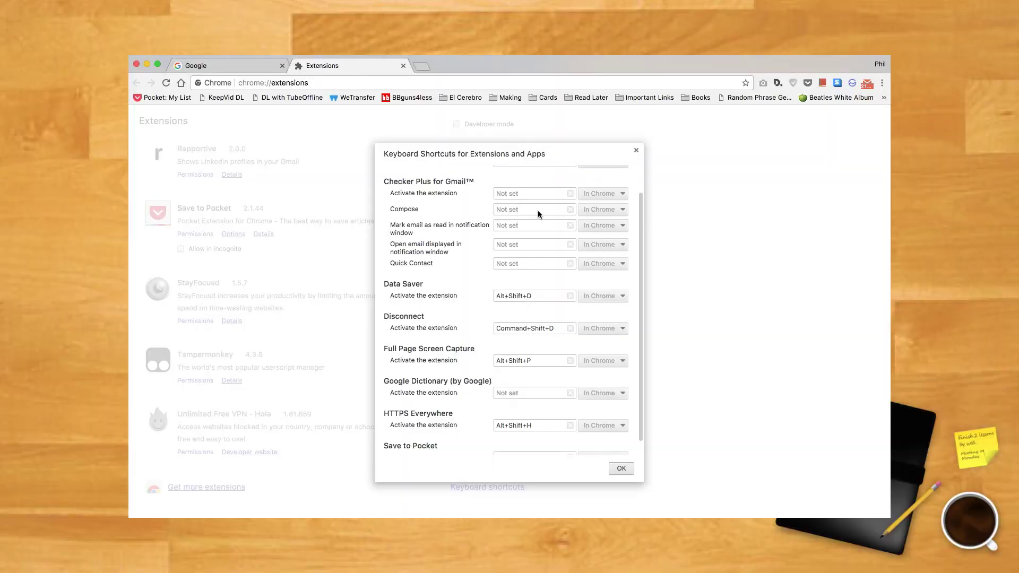
- Record Alt+Shift+N for Checker Plus Compose, switch scope to Global, then back to In Chrome
click(537, 212)
key(super)
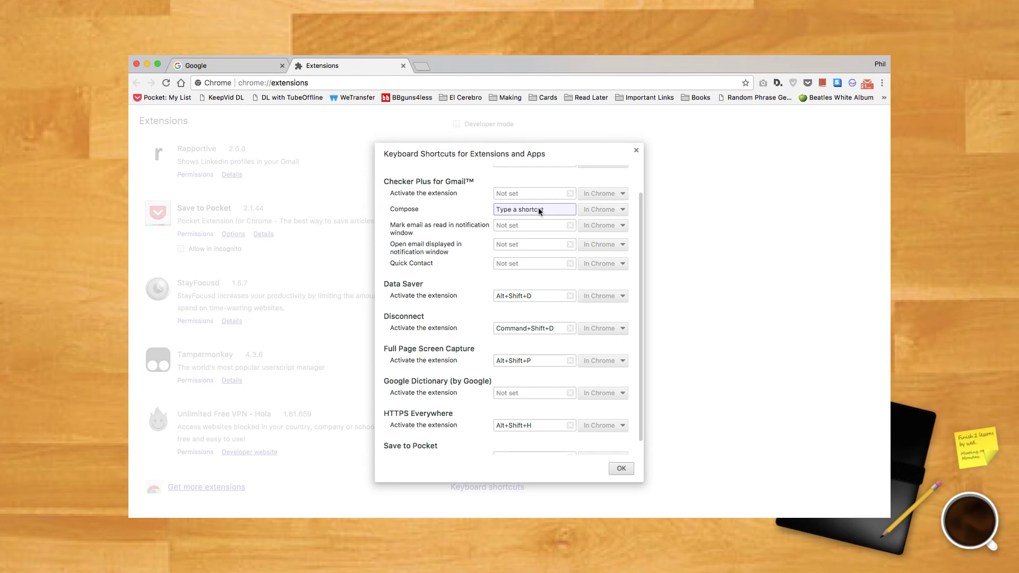
key(alt+shift)
key(alt+shift+n)
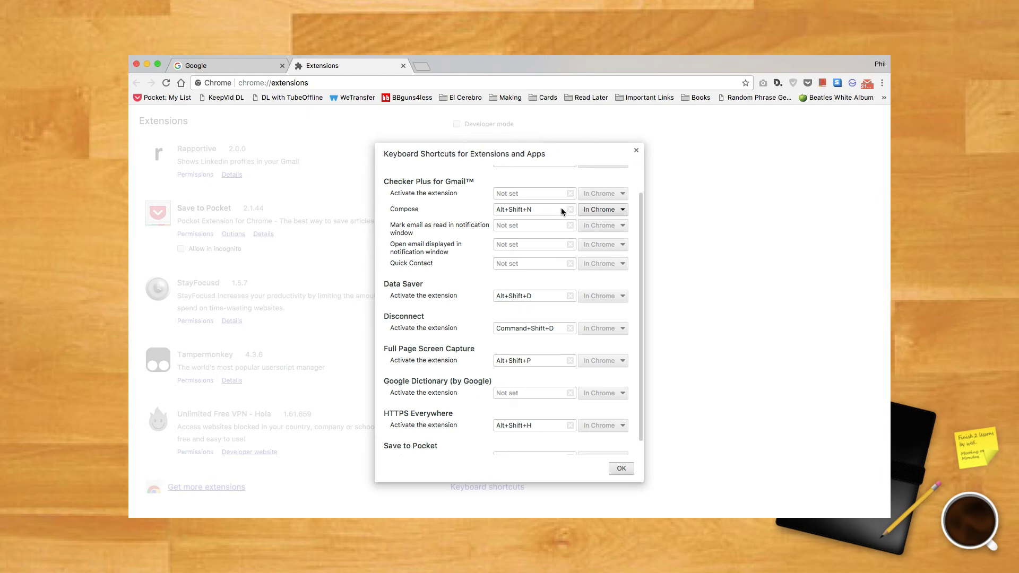
click(621, 212)
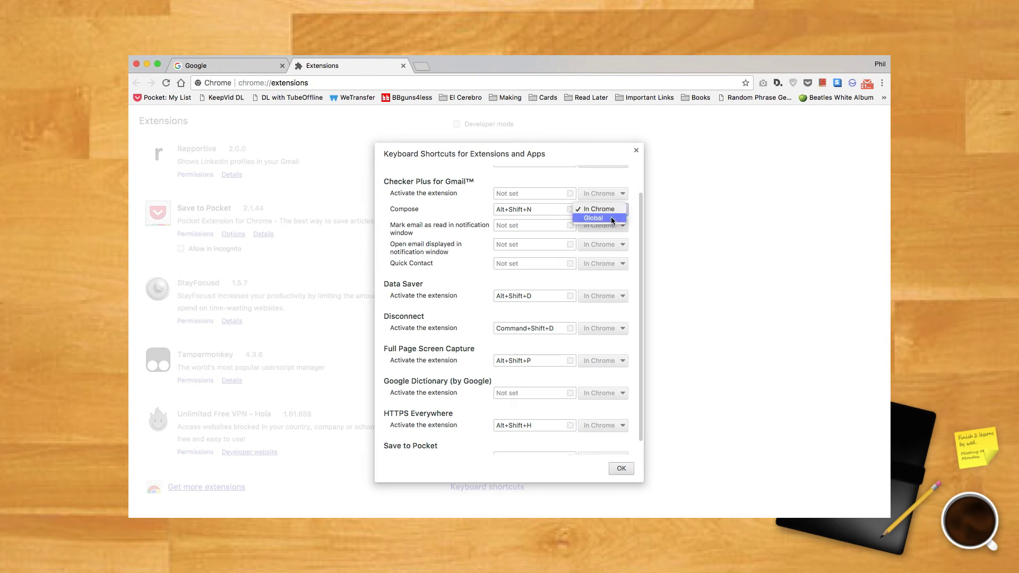
click(624, 220)
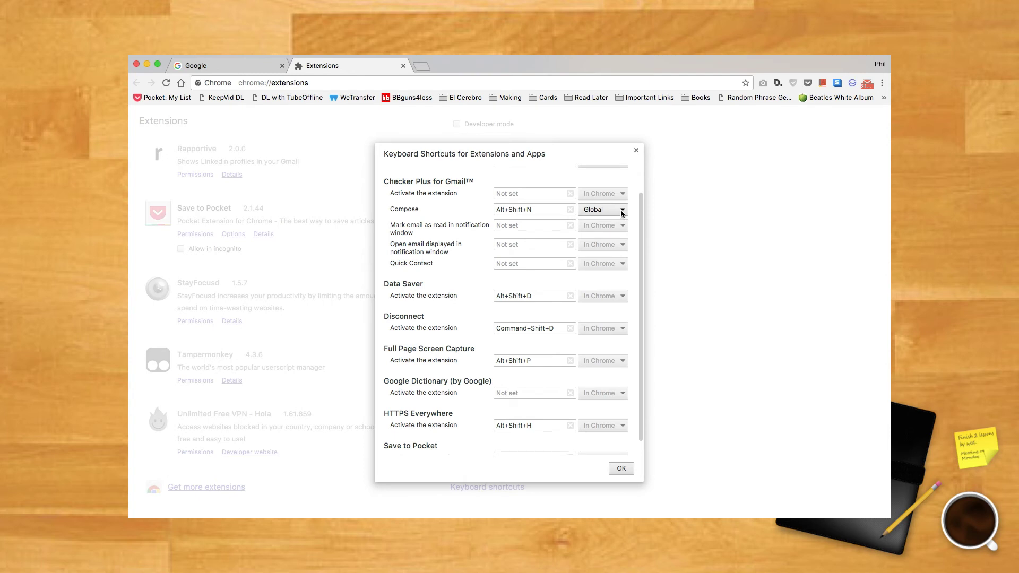
click(622, 212)
click(615, 210)
- Assign Alt+Shift+G to Google Dictionary, then select the Save to Pocket shortcut field
scroll(547, 265, down, 1)
scroll(546, 264, up, 3)
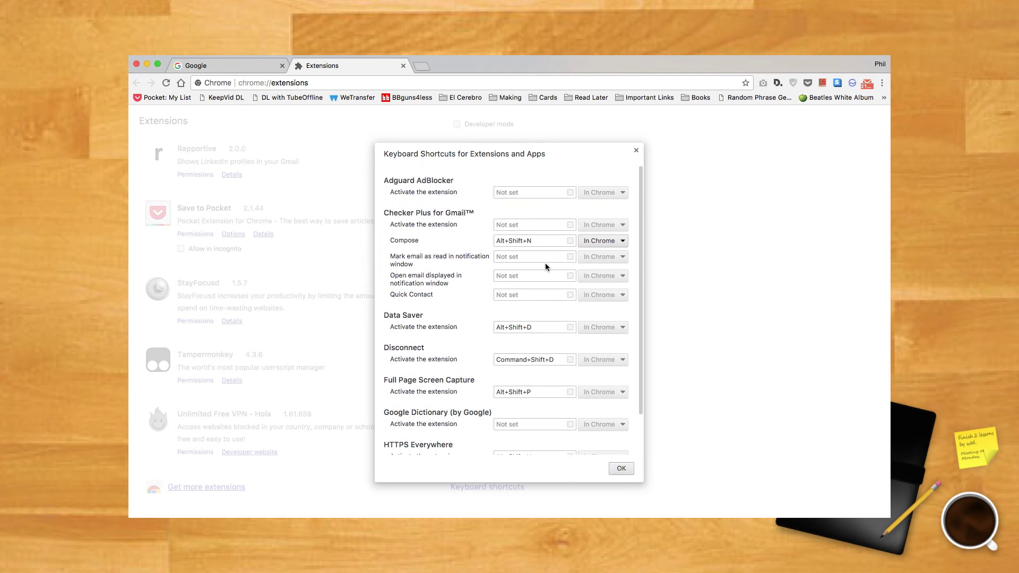
scroll(546, 262, down, 3)
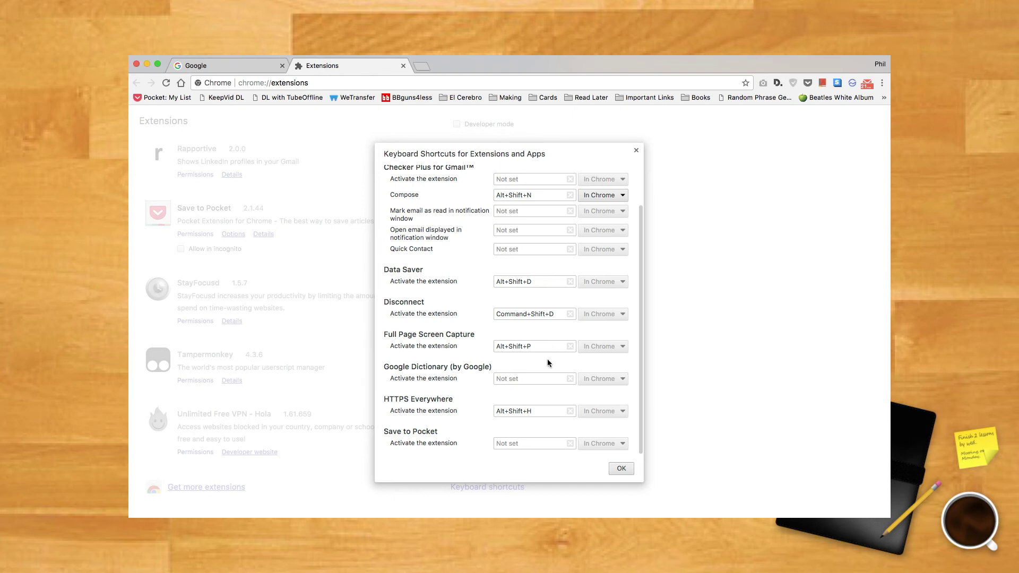
click(524, 378)
key(alt+shift+g)
click(525, 444)
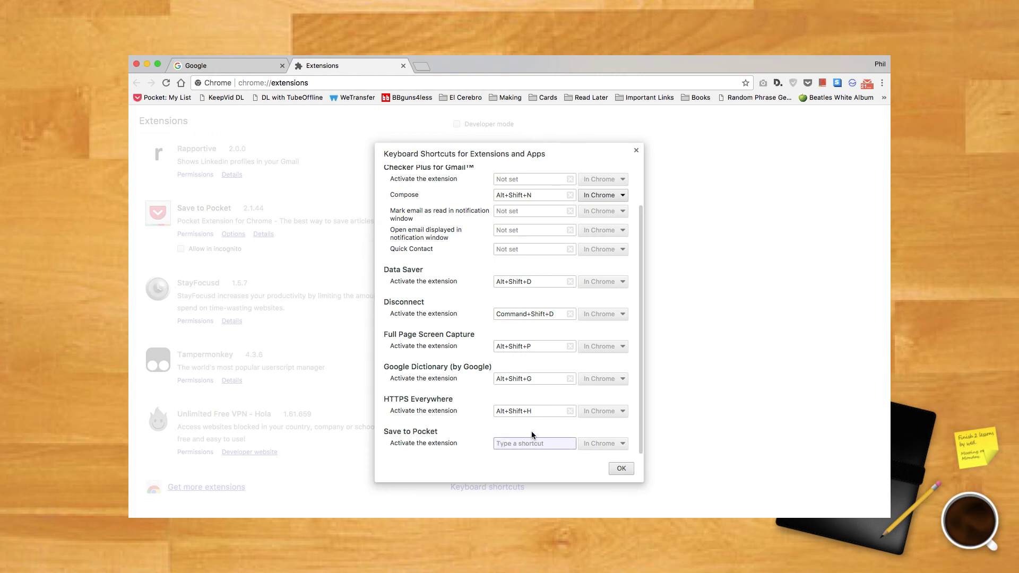